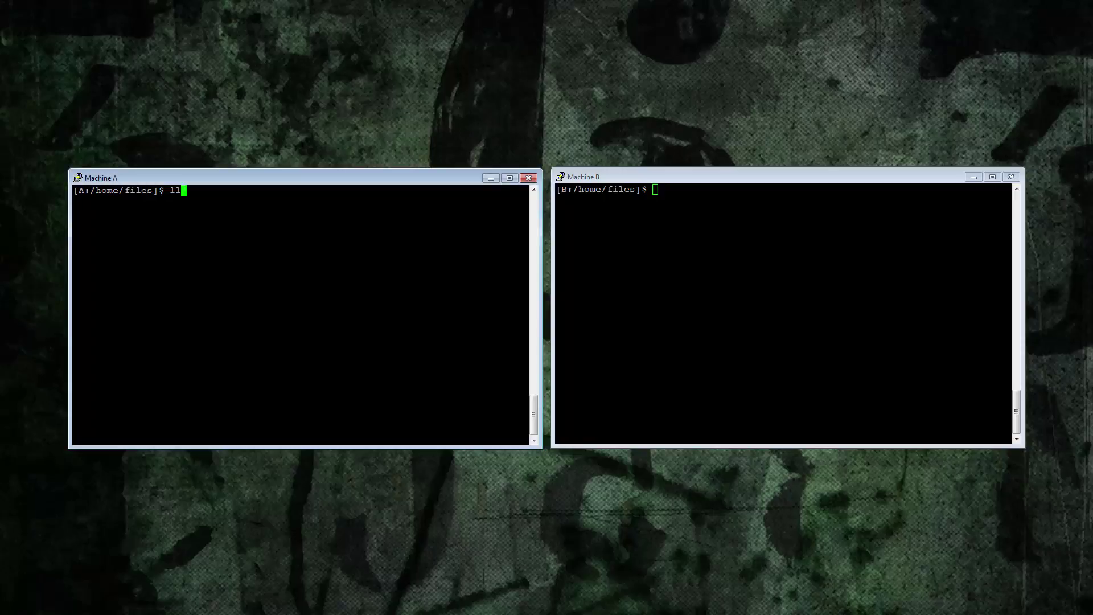
List the contents of /home/files on Machine A with the ll command.
key("Return")
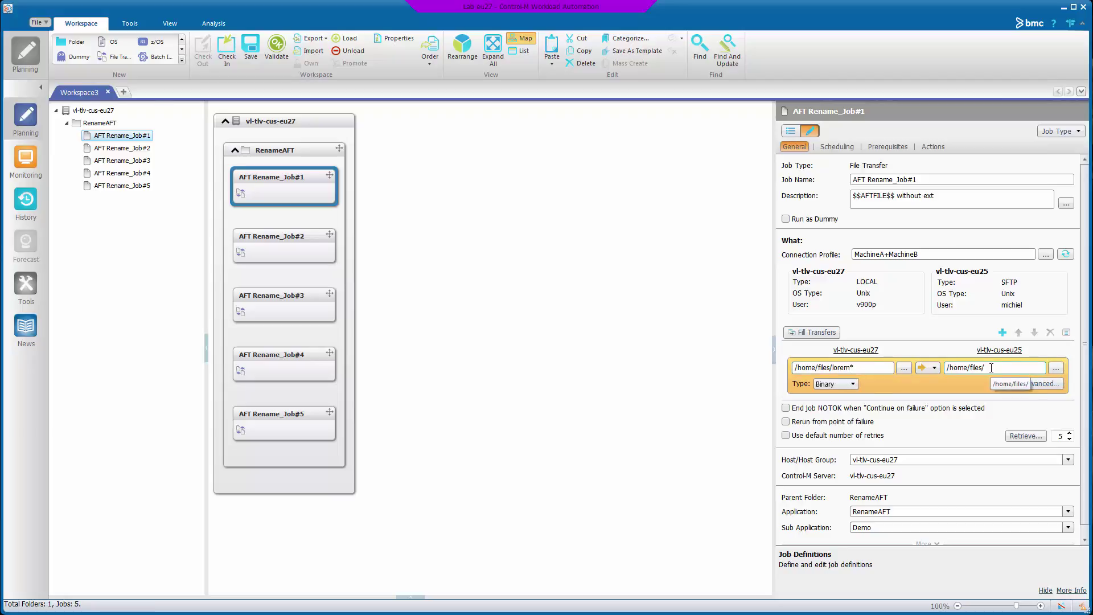
Review the destination file renaming in the advanced transfer parameters of AFT Rename_Job#1 and AFT Rename_Job#2.
left_click(1032, 385)
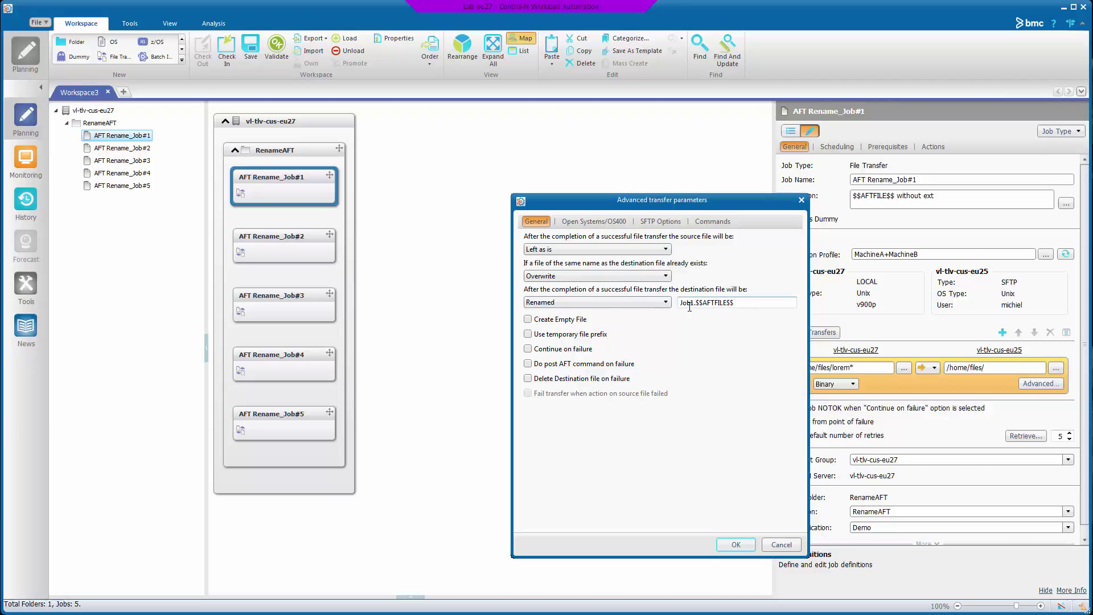
left_click(735, 544)
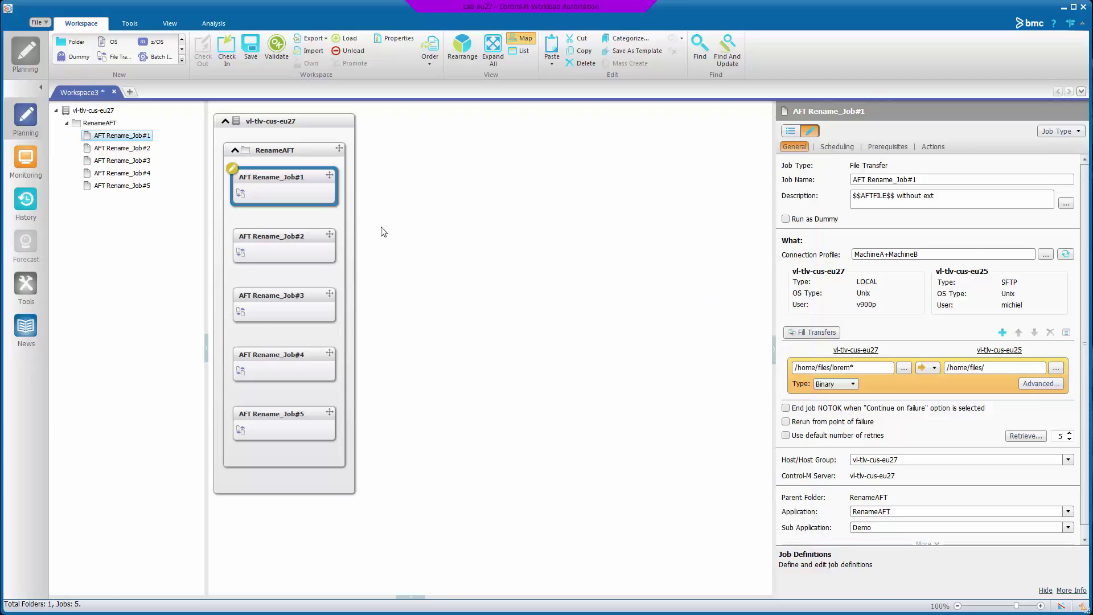
left_click(295, 242)
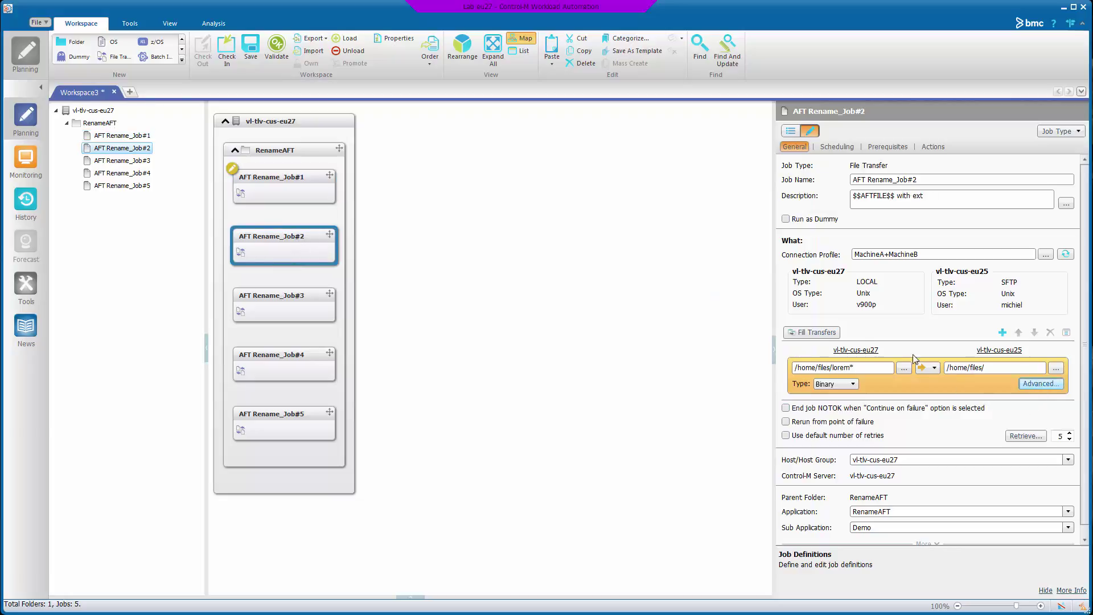
left_click(1041, 383)
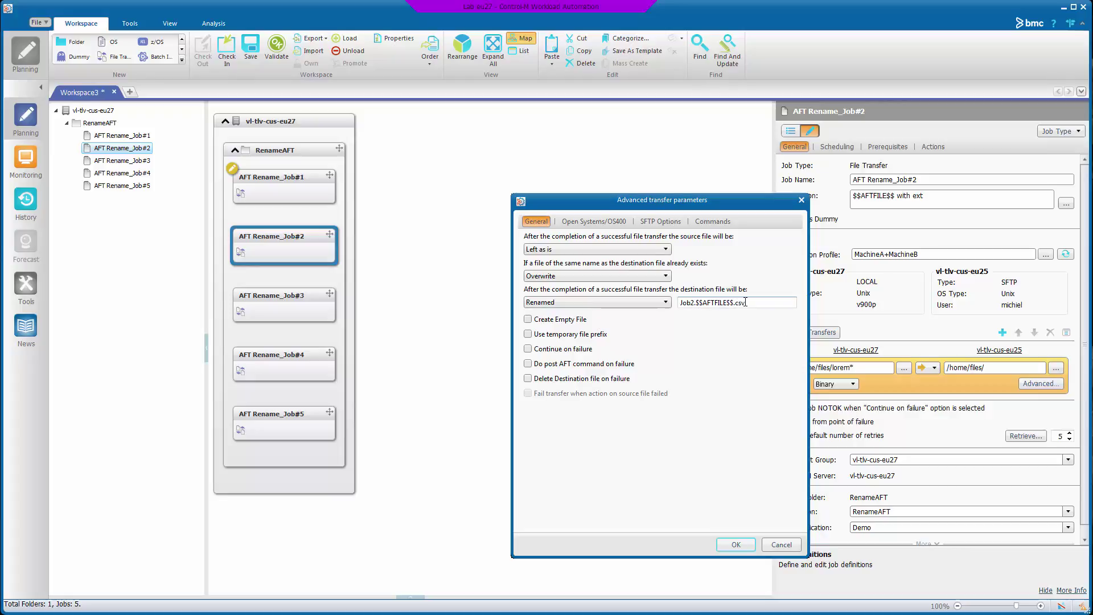
key("Return")
Inspect the destination rename patterns in the advanced transfer parameters of AFT Rename_Job#3 and AFT Rename_Job#4.
left_click(283, 302)
left_click(1041, 383)
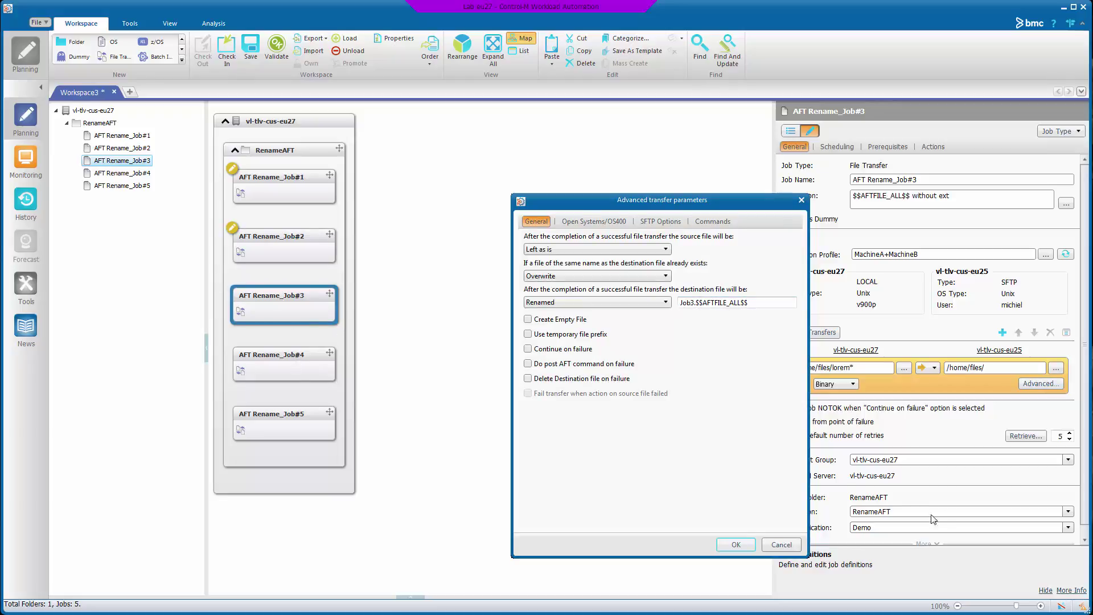
left_click(782, 544)
left_click(285, 364)
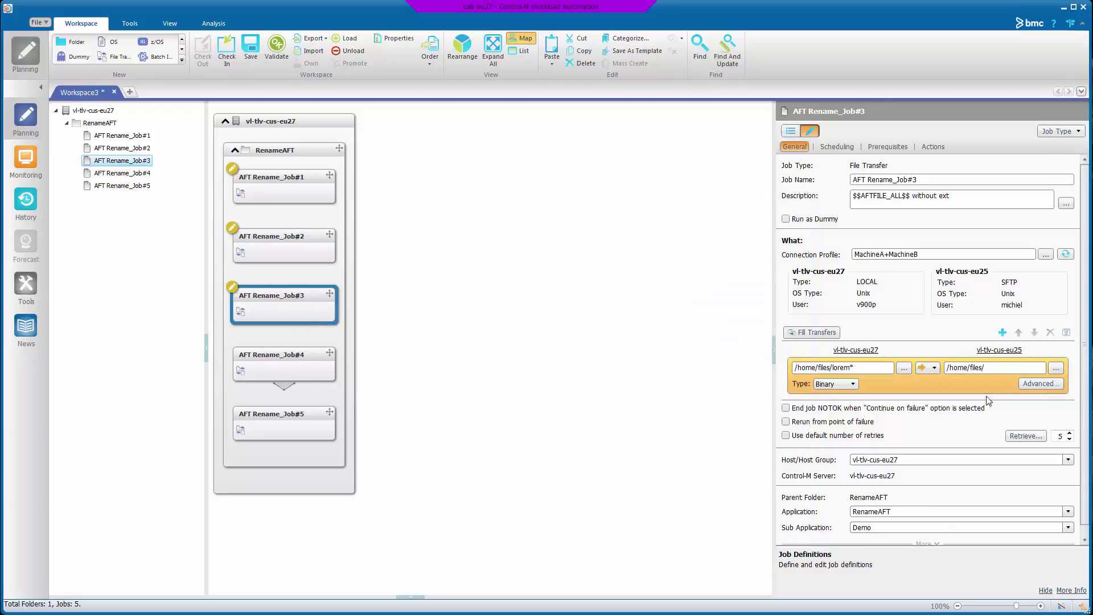
left_click(1041, 383)
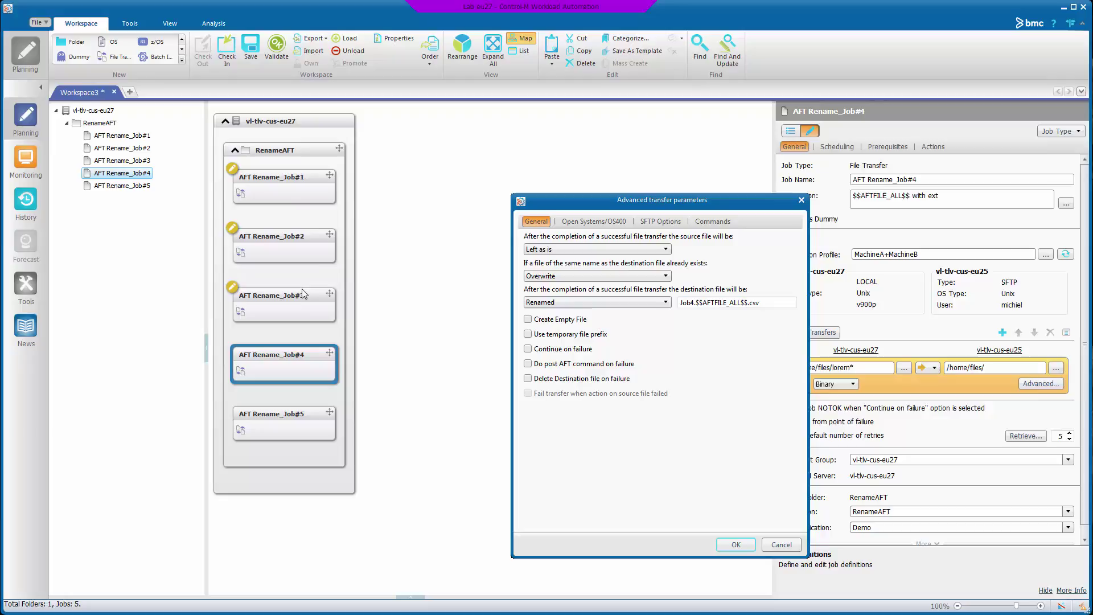
left_click(780, 544)
Check the destination rename pattern in the advanced transfer parameters of AFT Rename_Job#5.
left_click(298, 428)
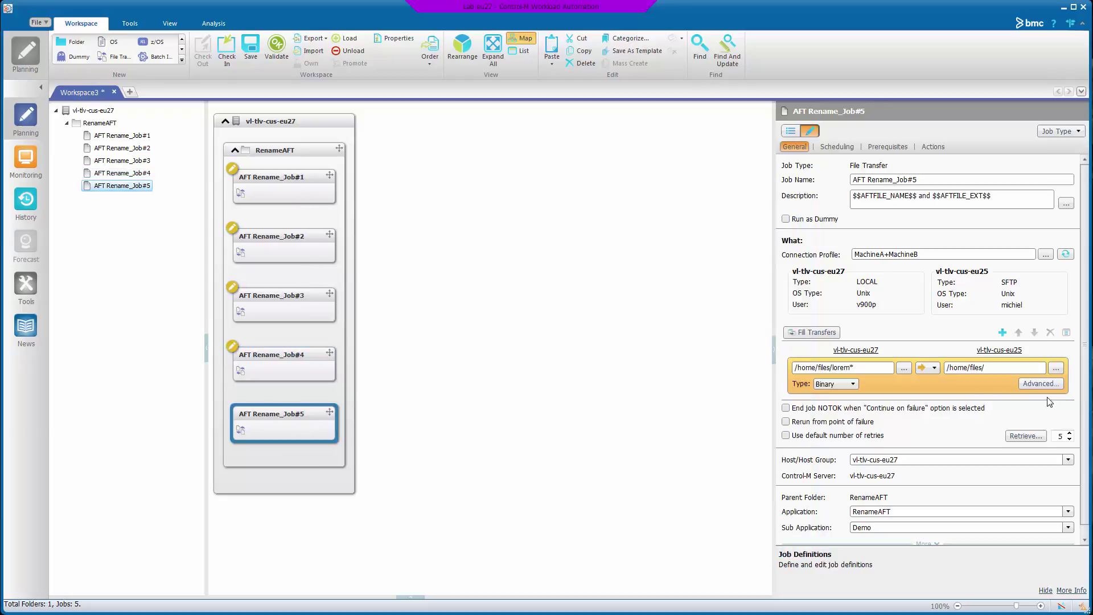
left_click(1033, 384)
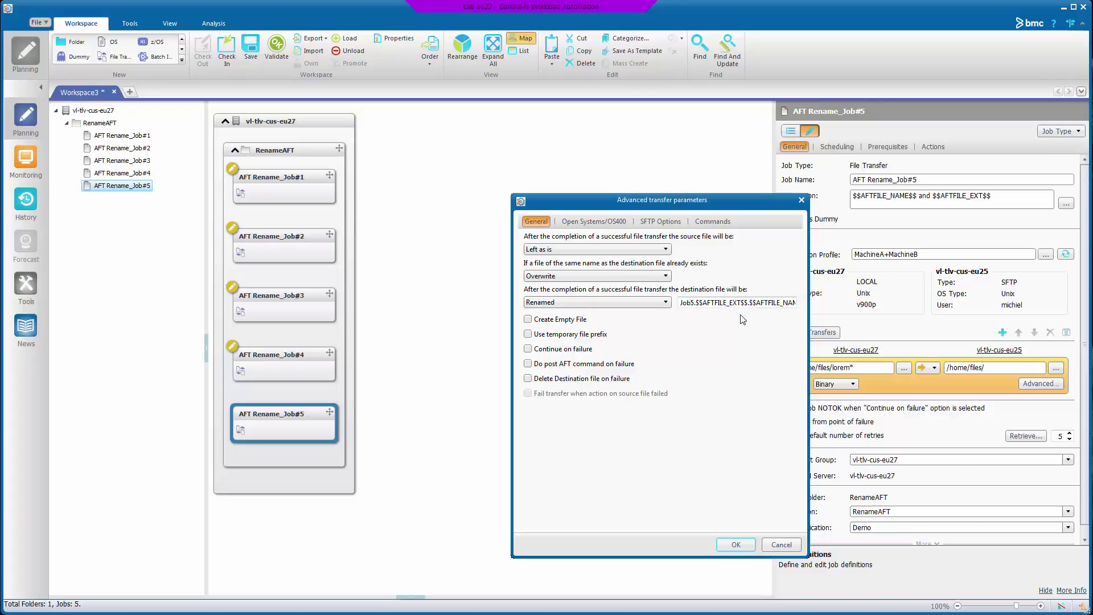
left_click(737, 545)
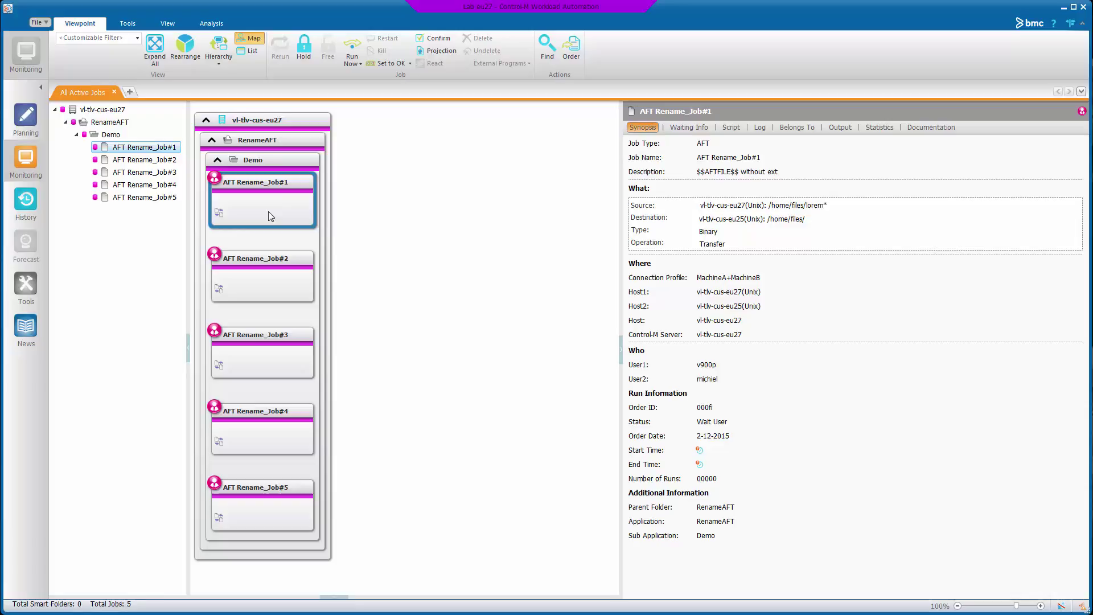
Confirm AFT Rename_Job#1 in the active jobs and list /home/files on Machine B with ll to check the file name prefix.
right_click(254, 197)
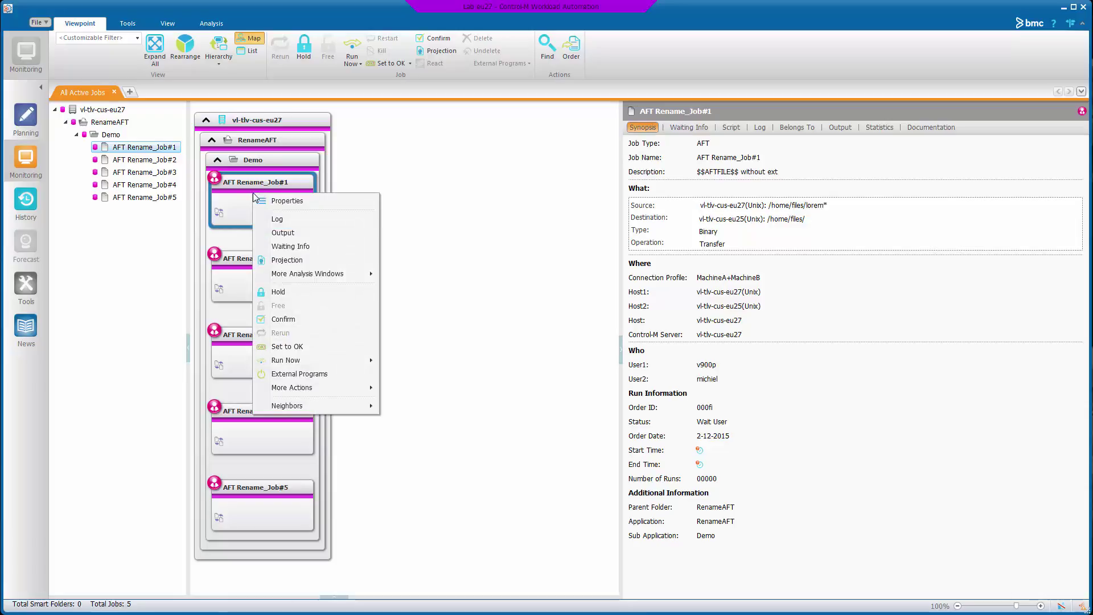
left_click(289, 316)
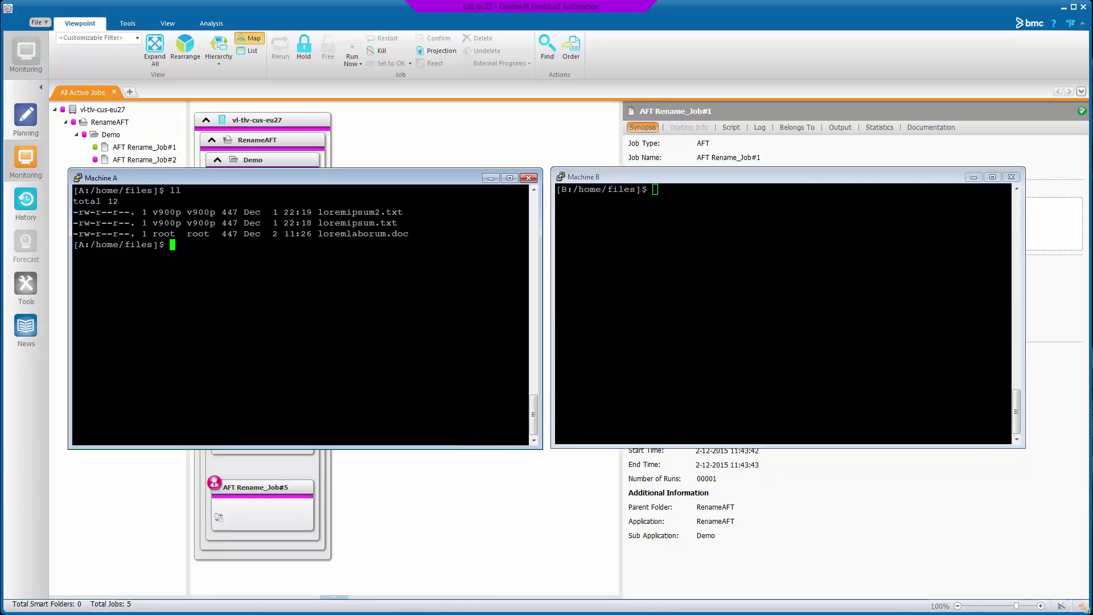
left_click(654, 189)
type("ll")
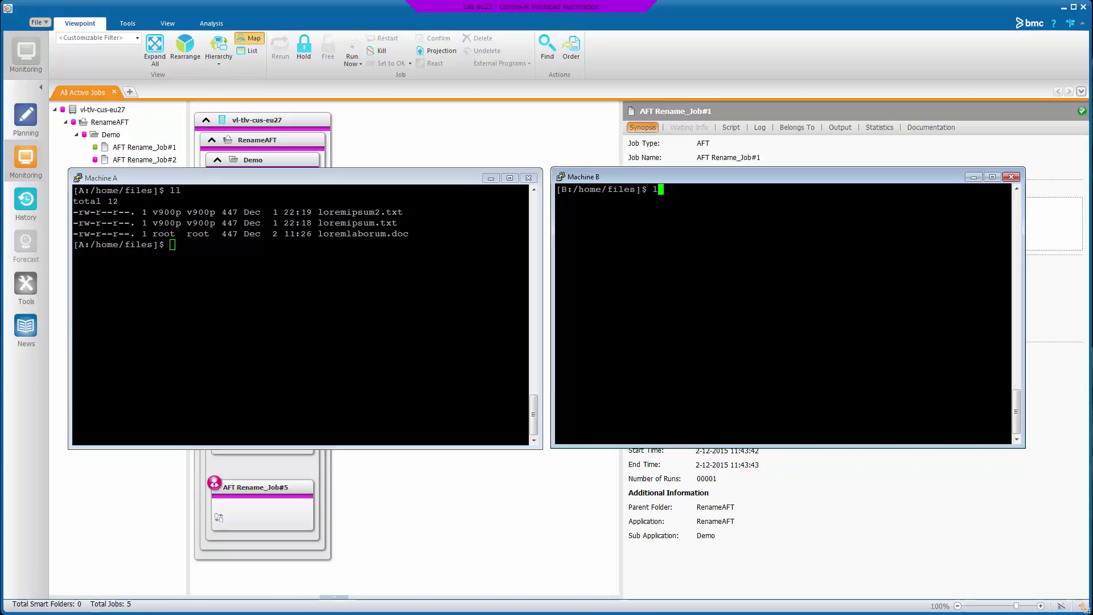
key("Return")
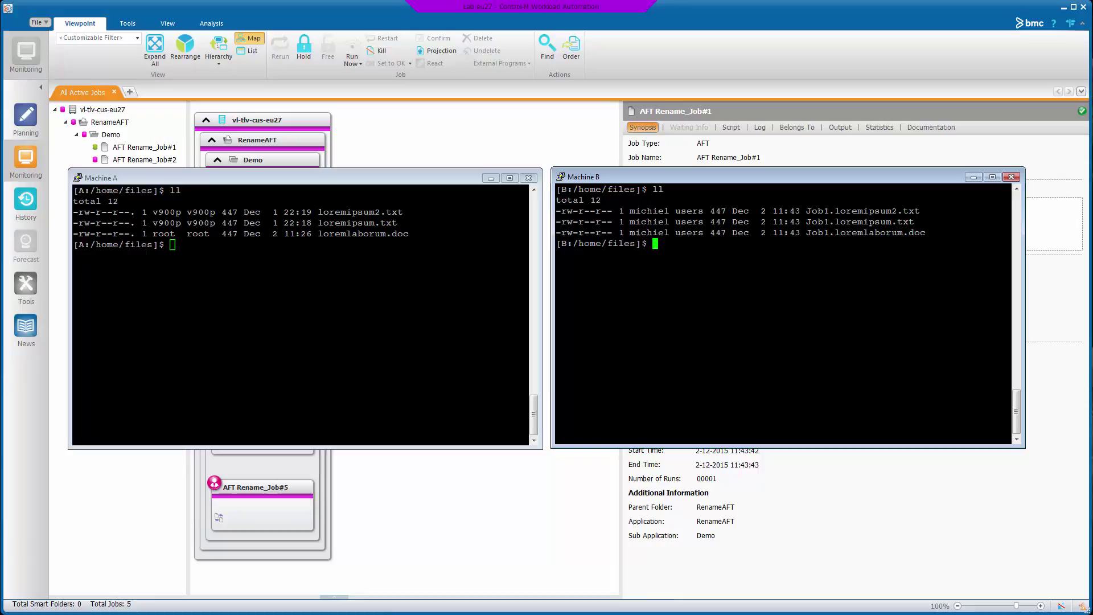
left_click_drag(806, 210, 832, 212)
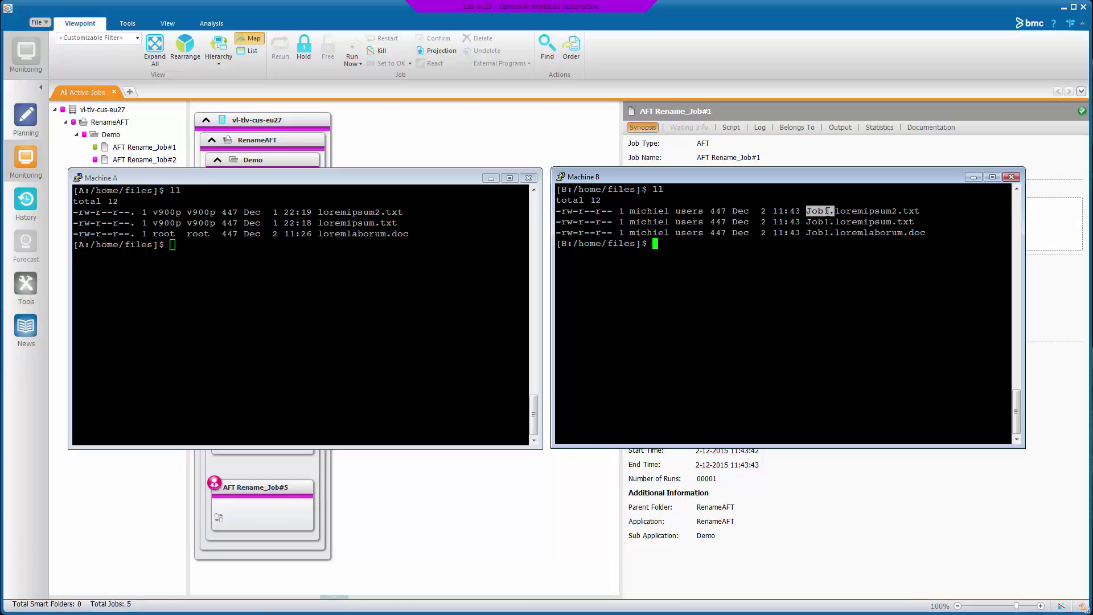
Confirm AFT Rename_Job#2 and list /home/files on Machine B with ll to examine the name and extension of its transferred files.
right_click(273, 275)
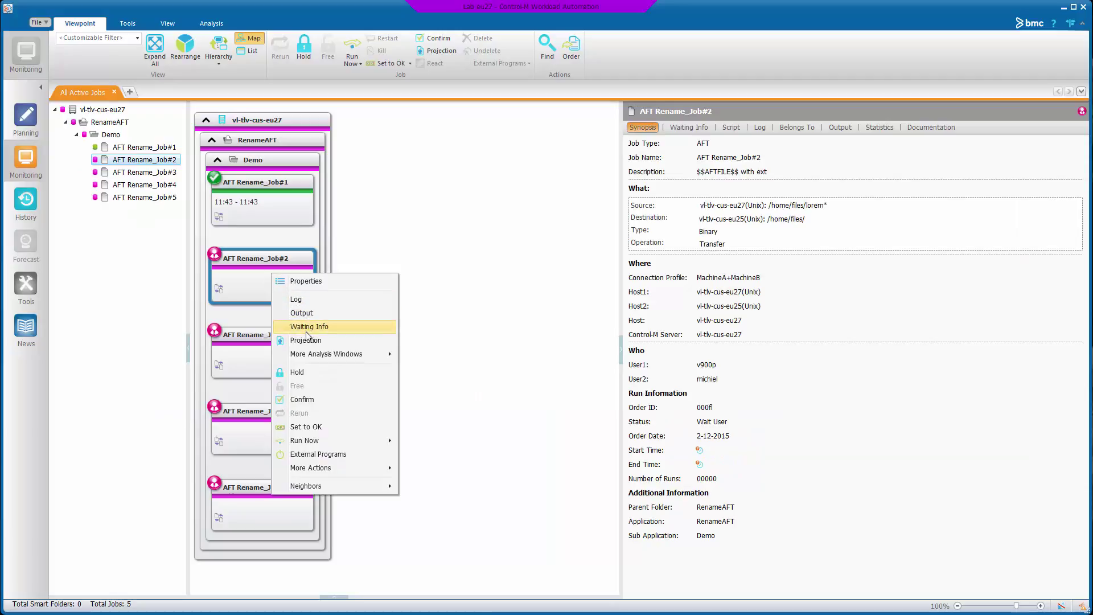
left_click(313, 400)
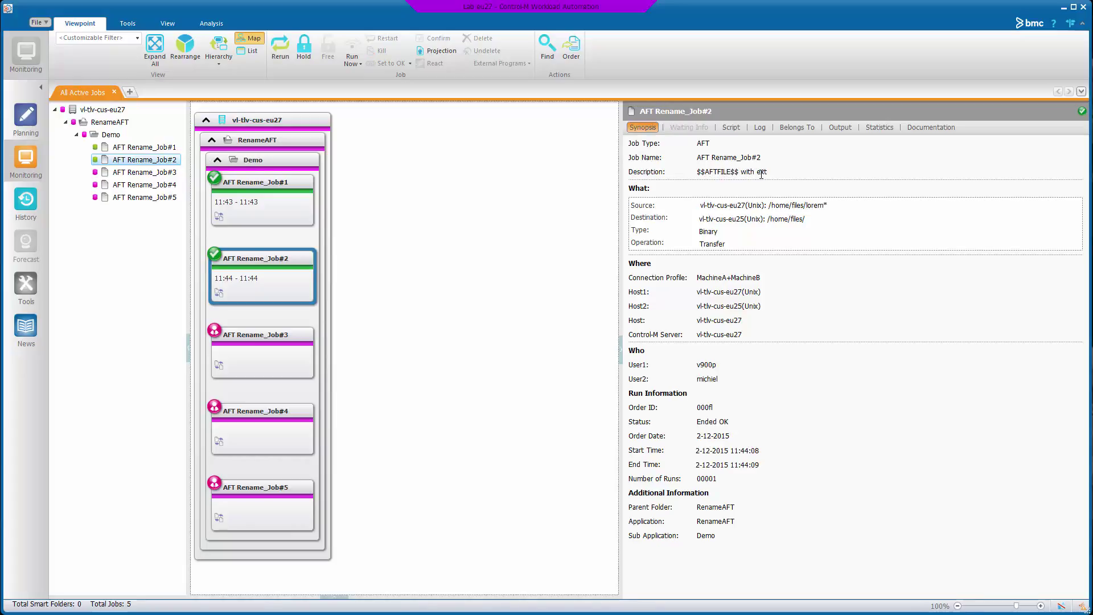
key("alt+Tab")
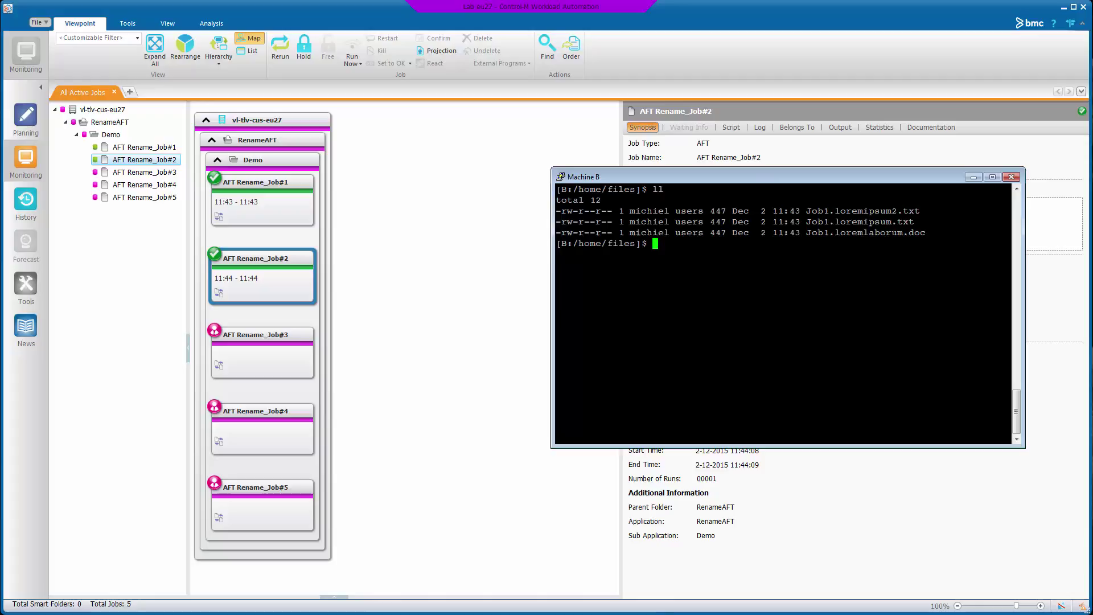
type("ll")
key("Return")
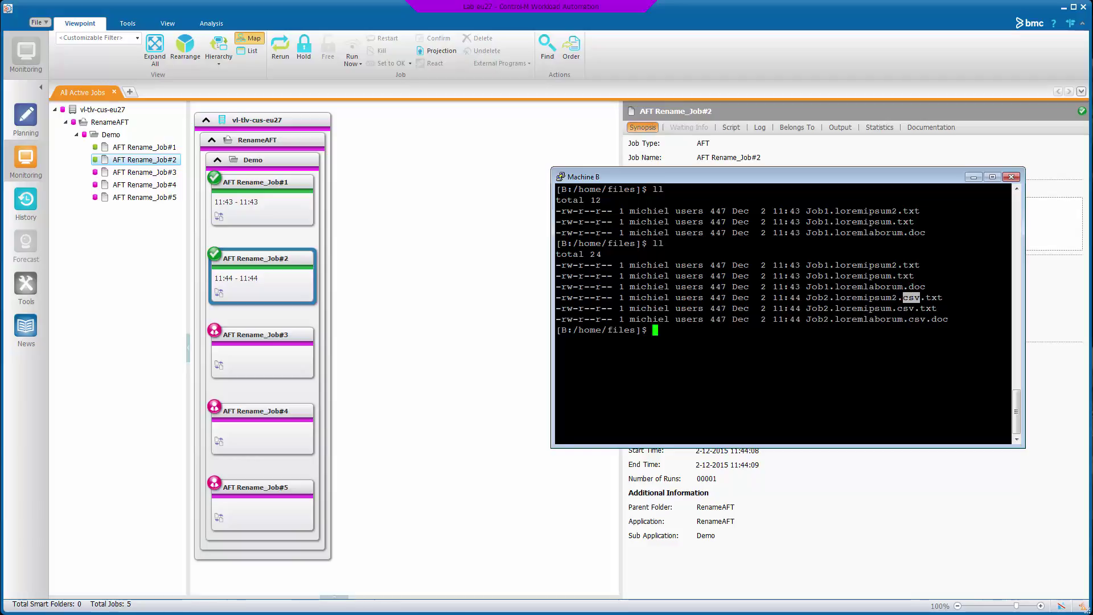
left_click_drag(834, 297, 891, 297)
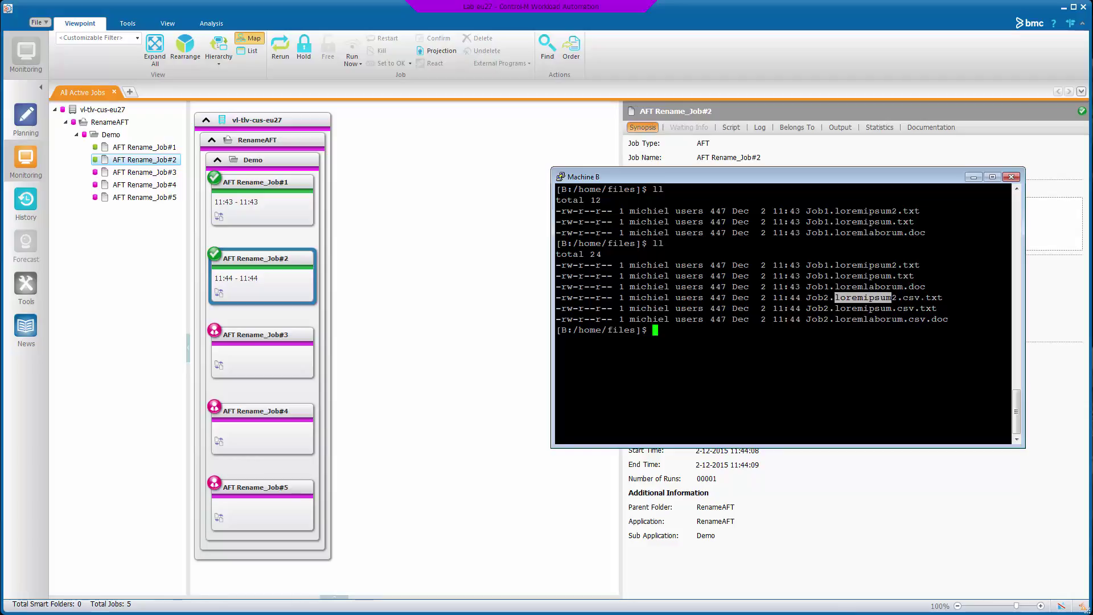
left_click_drag(920, 297, 942, 297)
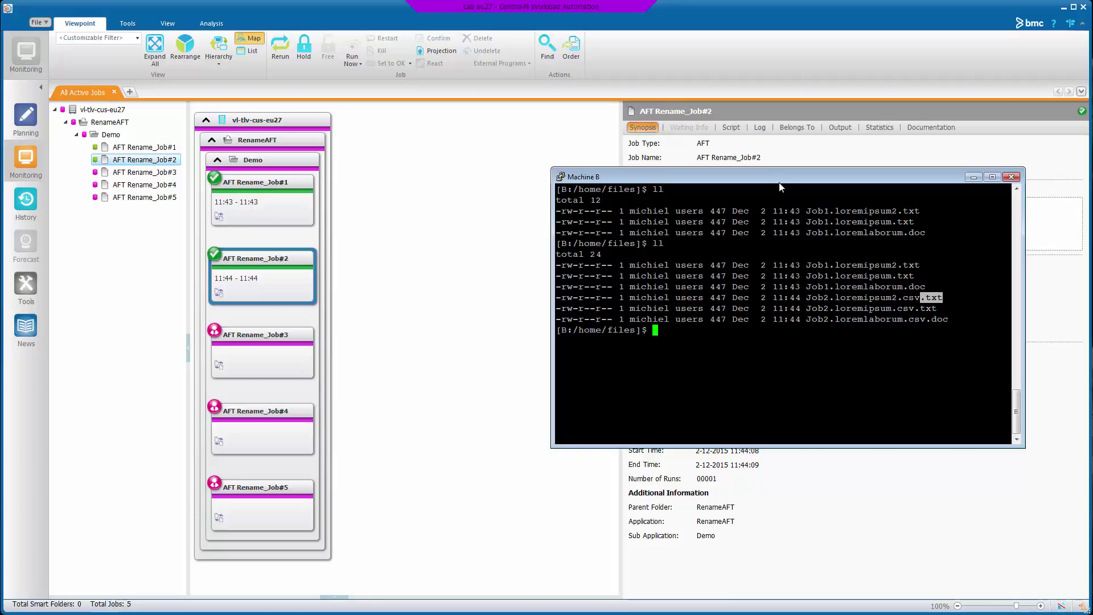
Move the Machine B terminal off the job description and compare AFT Rename_Job#2's description with its transferred files' extension.
left_click_drag(779, 178, 742, 305)
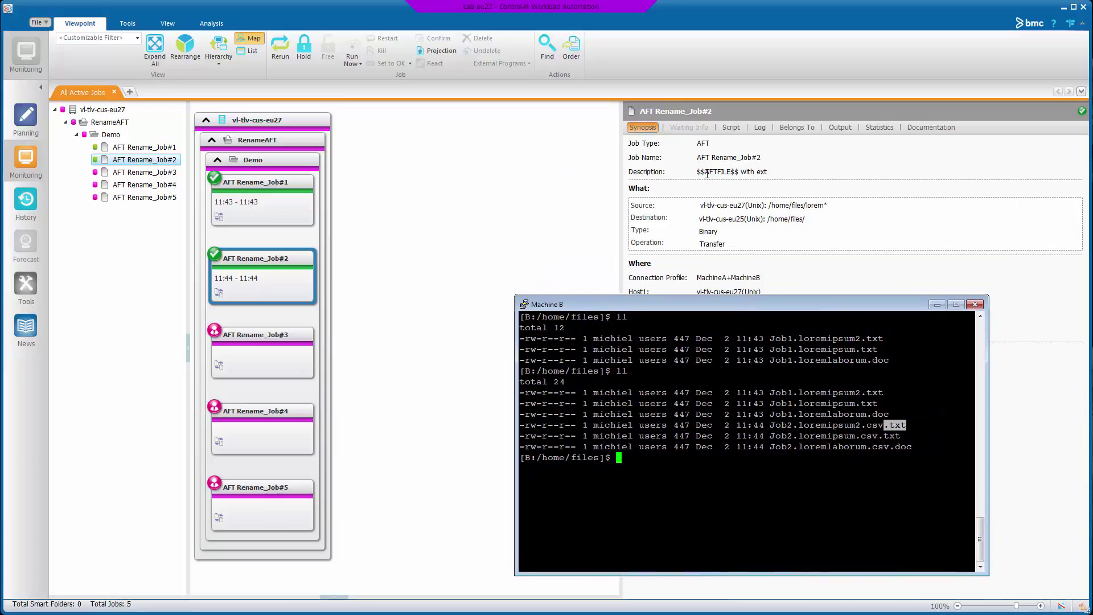
triple_click(732, 173)
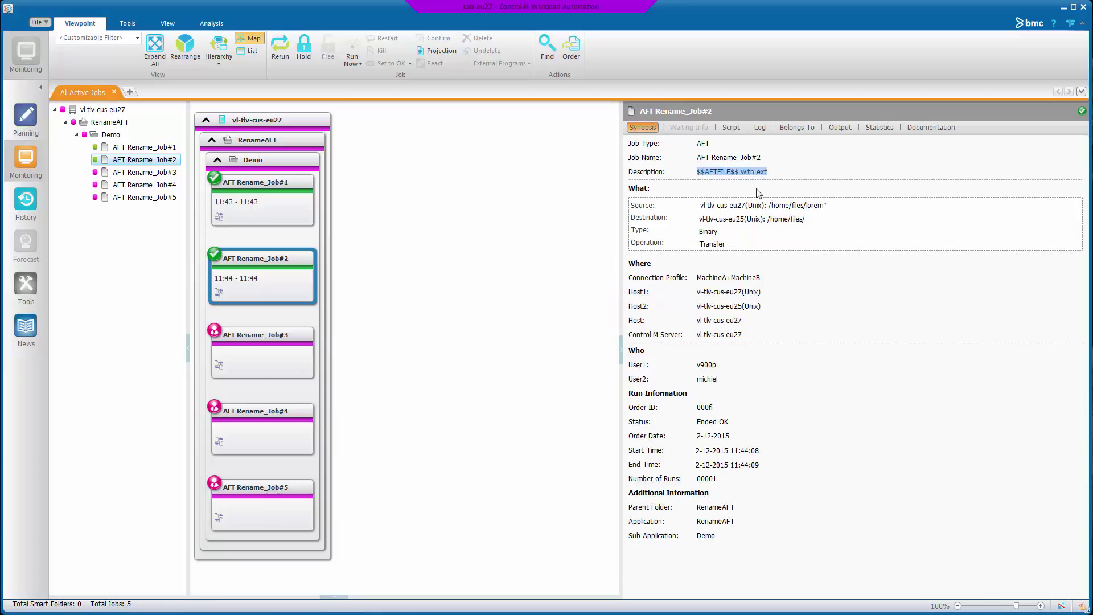
key("alt+Tab")
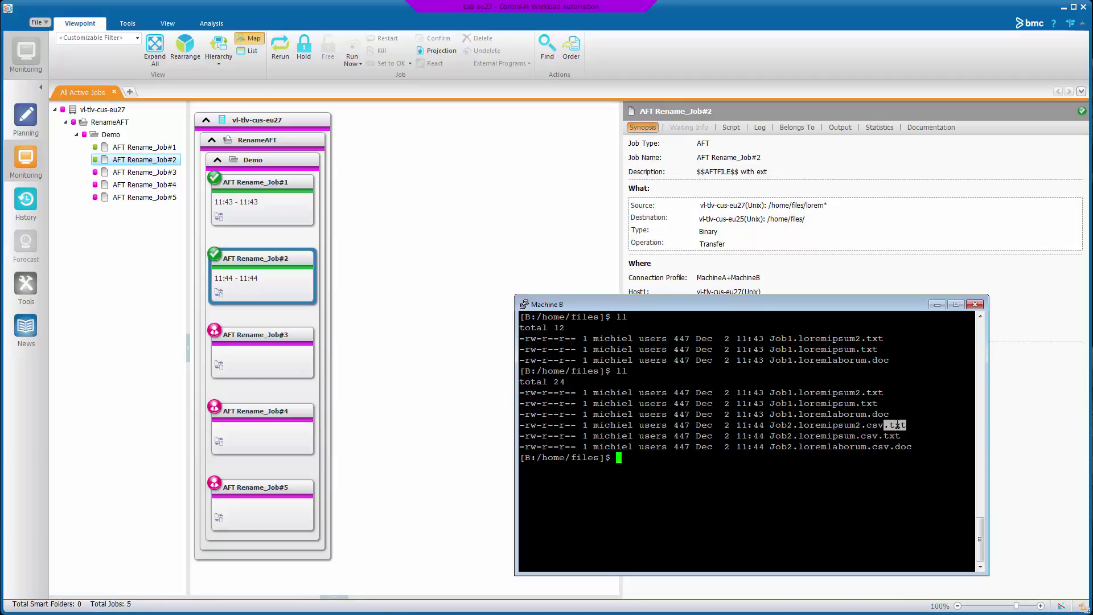
left_click_drag(888, 425, 903, 424)
left_click_drag(884, 425, 905, 425)
Confirm AFT Rename_Job#3 and list /home/files on Machine B with ll to compare its file names with those from Job#1.
right_click(282, 349)
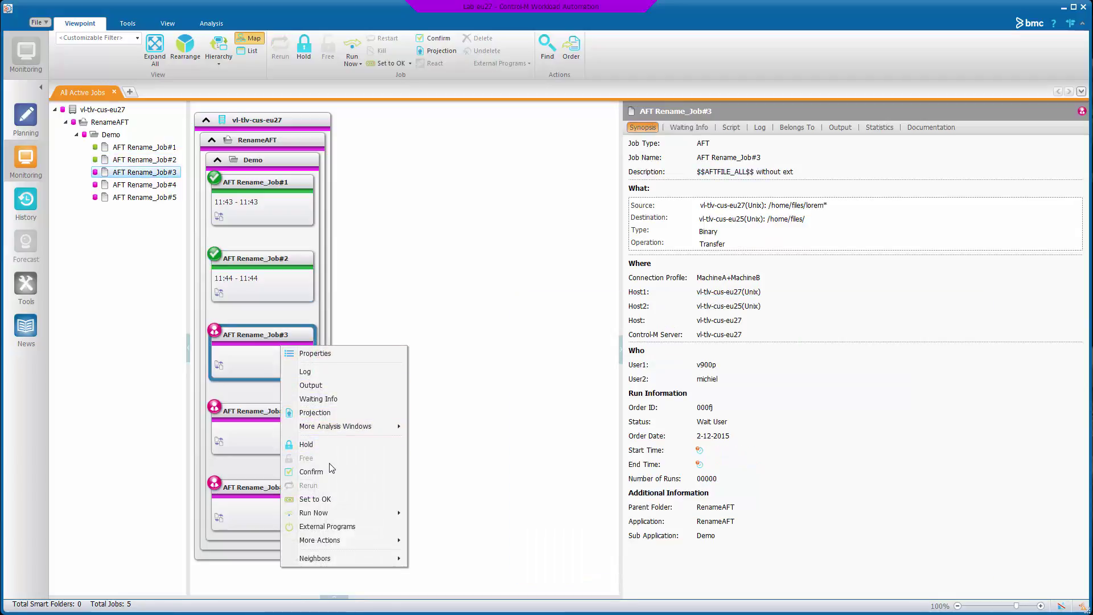
left_click(323, 475)
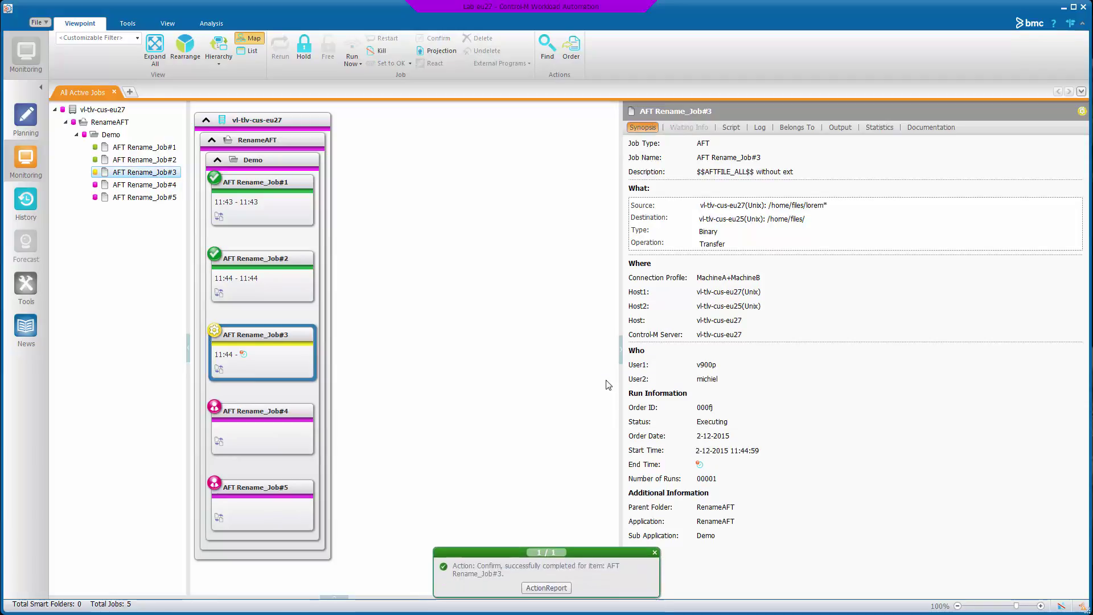
key("alt+Tab")
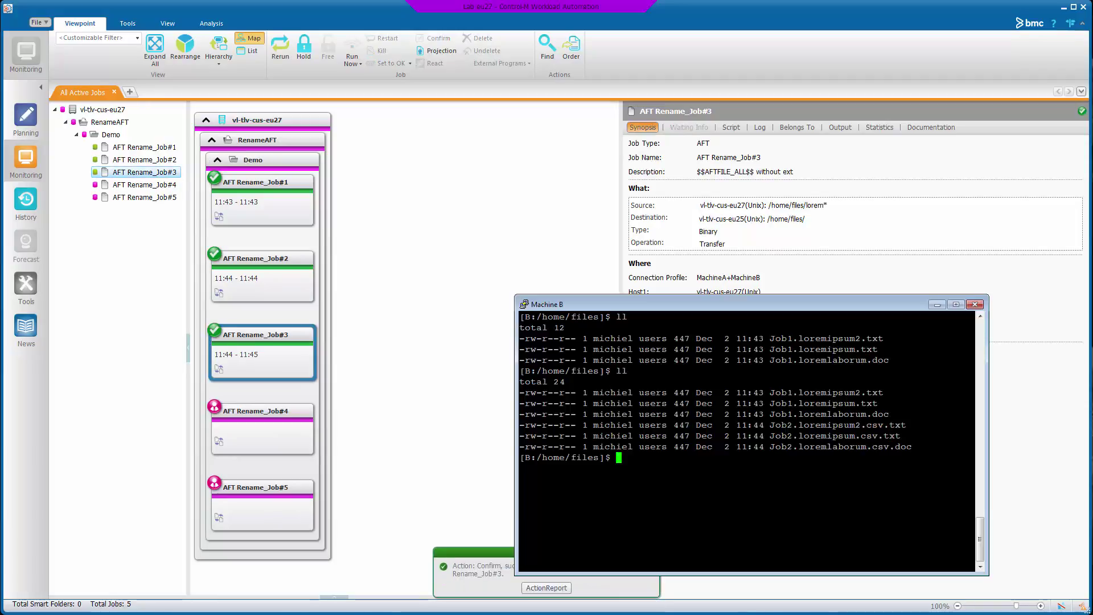
type("ll")
key("Return")
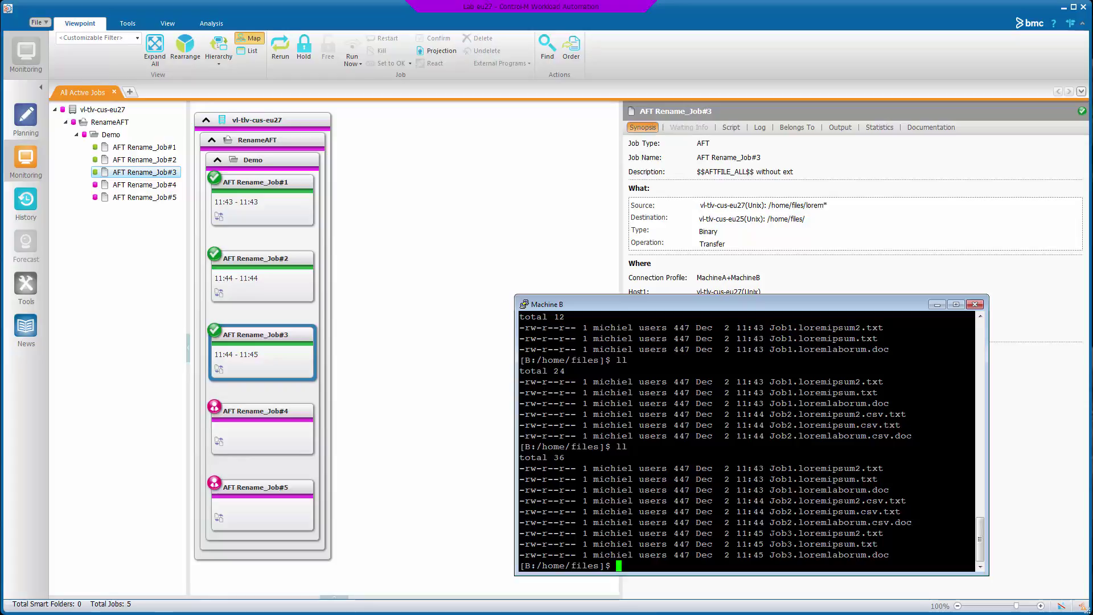
left_click_drag(770, 534, 860, 533)
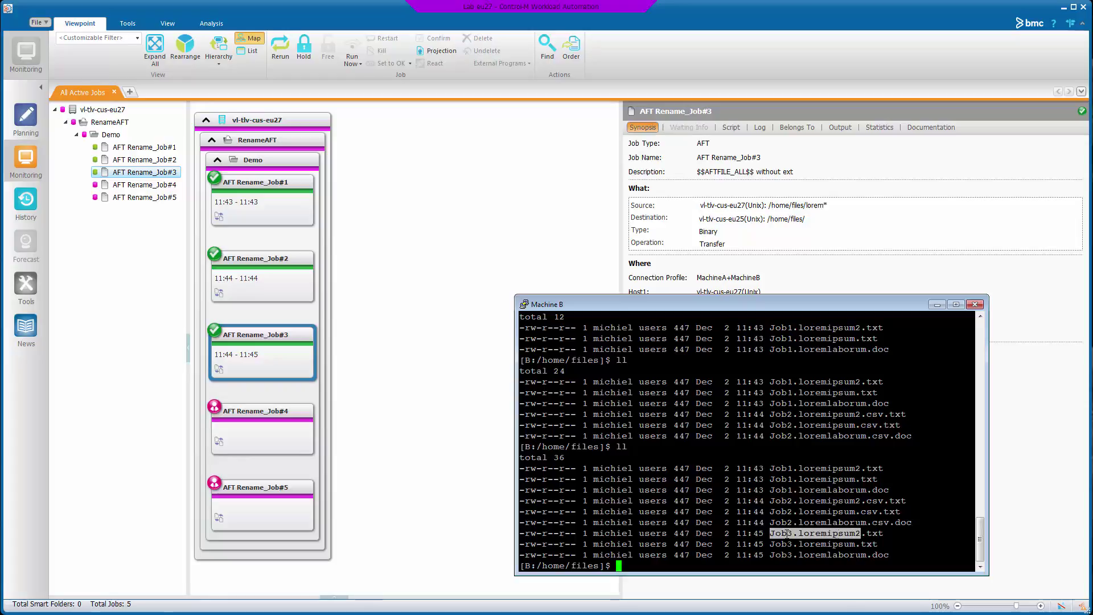
left_click_drag(765, 533, 795, 533)
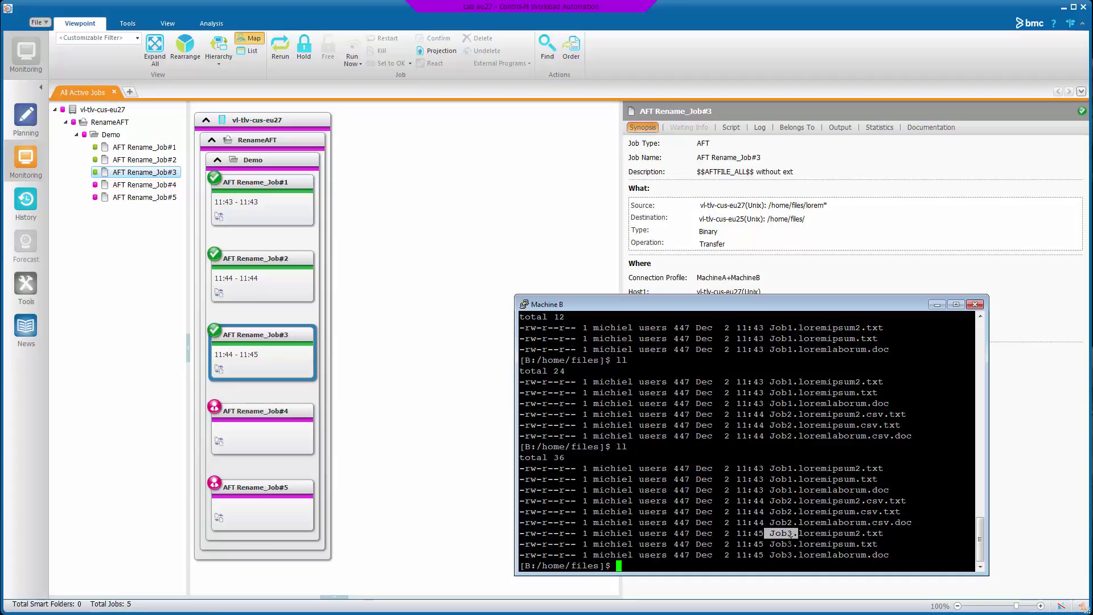
left_click_drag(770, 468, 820, 468)
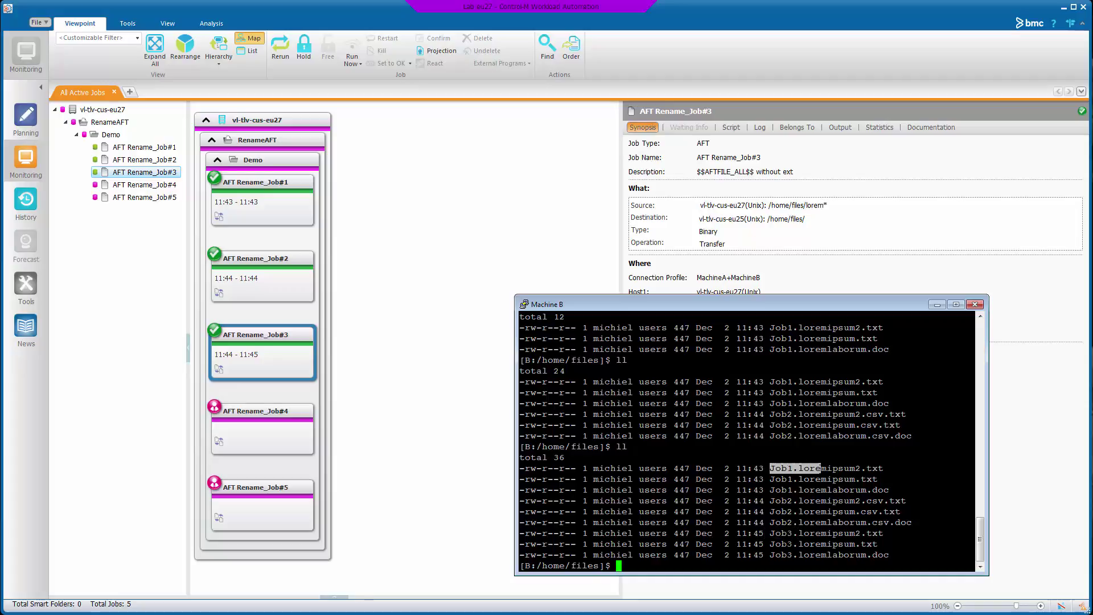
Confirm AFT Rename_Job#4 and list /home/files on Machine B with ll to examine the extensions of its transferred files.
right_click(279, 418)
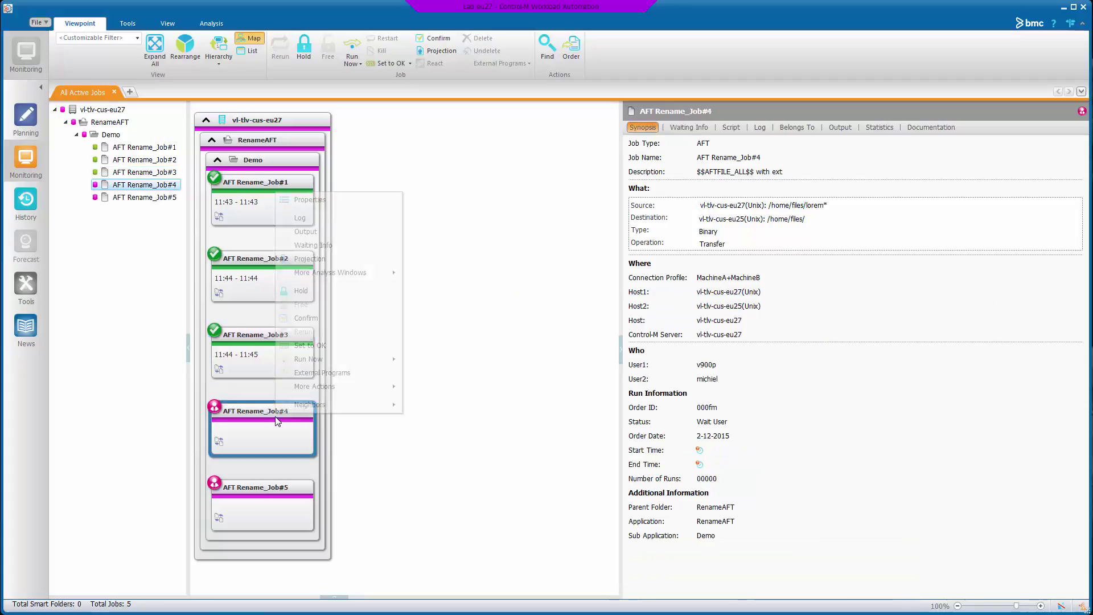
left_click(324, 317)
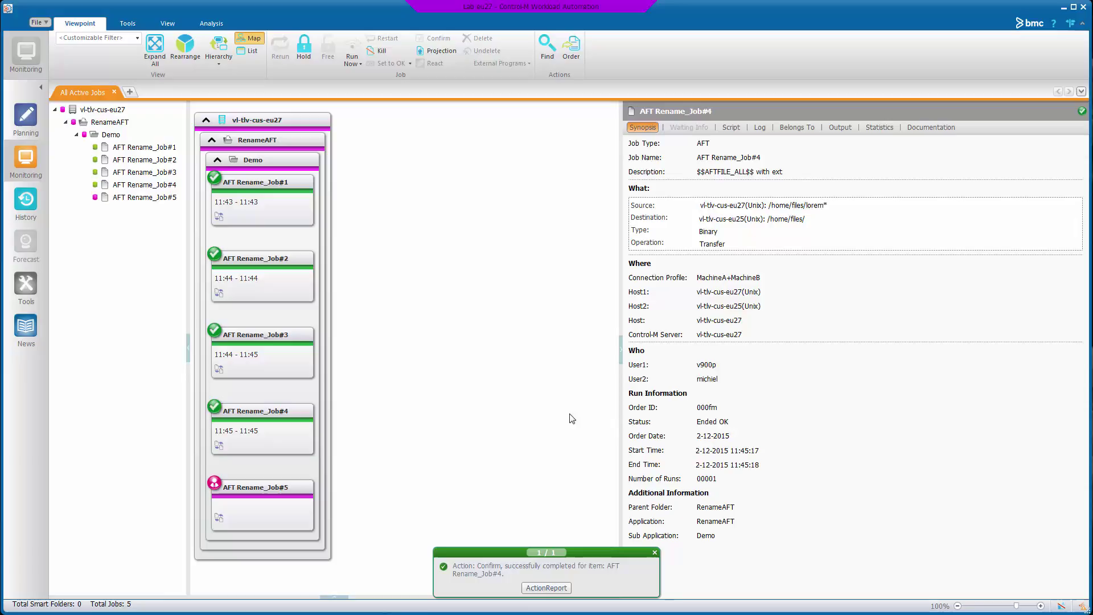
key("alt+Tab")
type("ll")
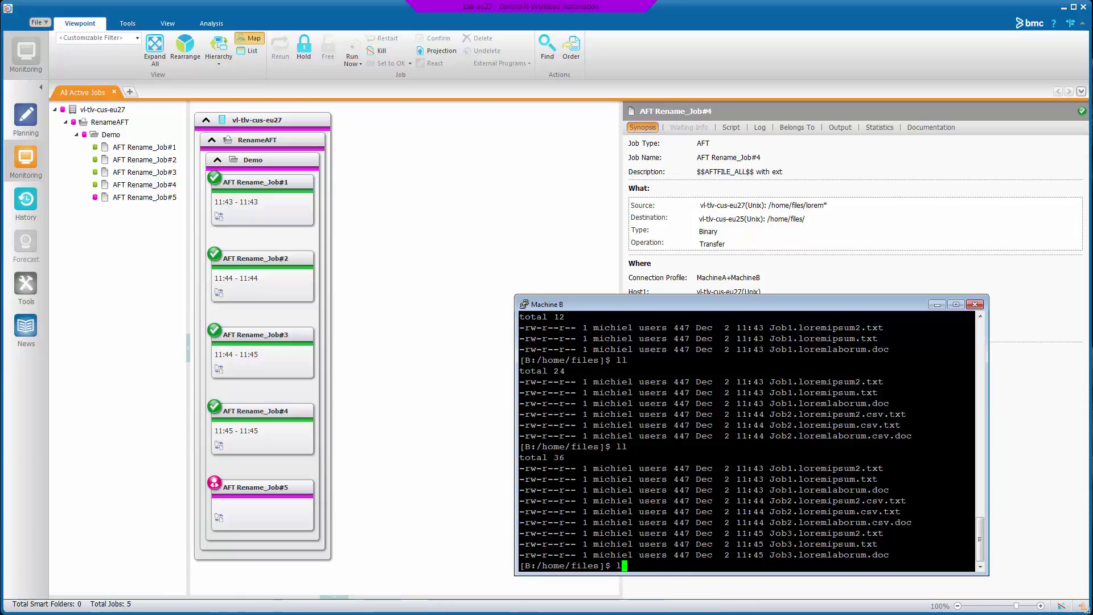
key("Return")
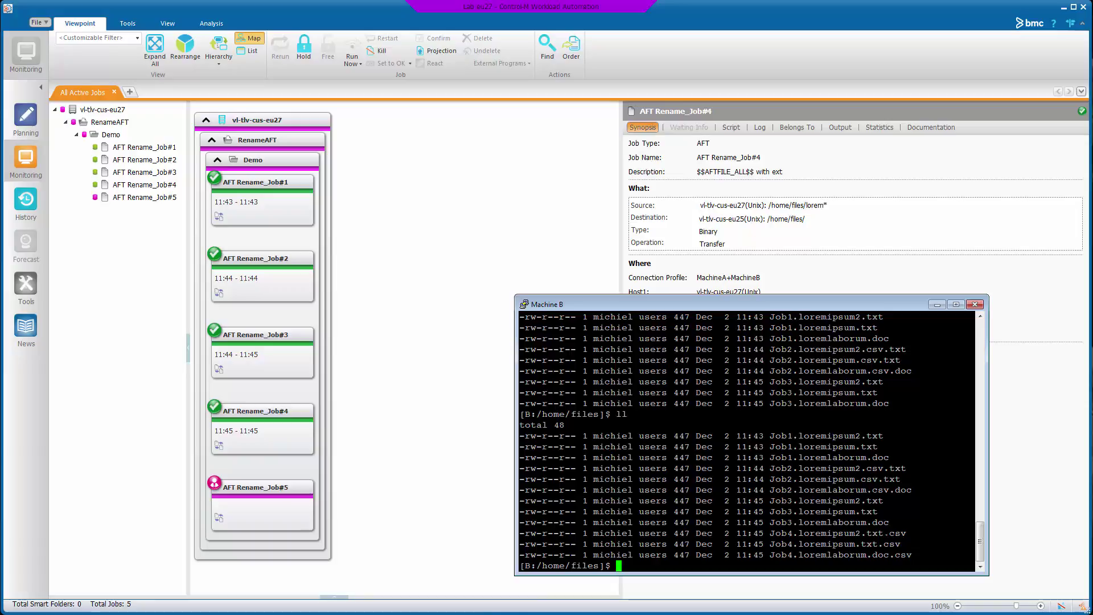
left_click_drag(884, 533, 906, 532)
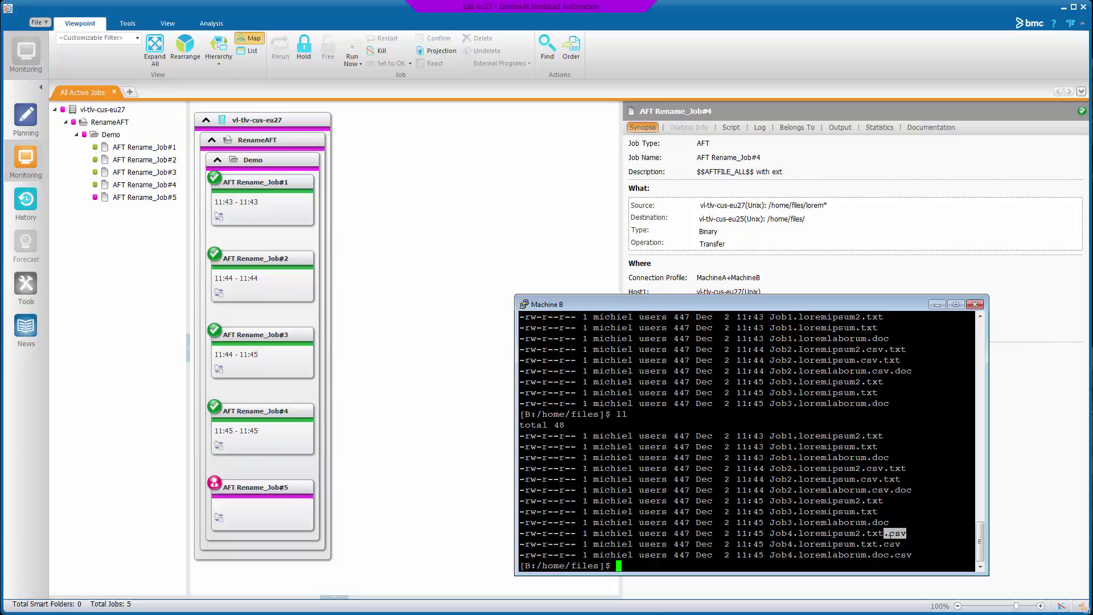
left_click_drag(855, 533, 883, 533)
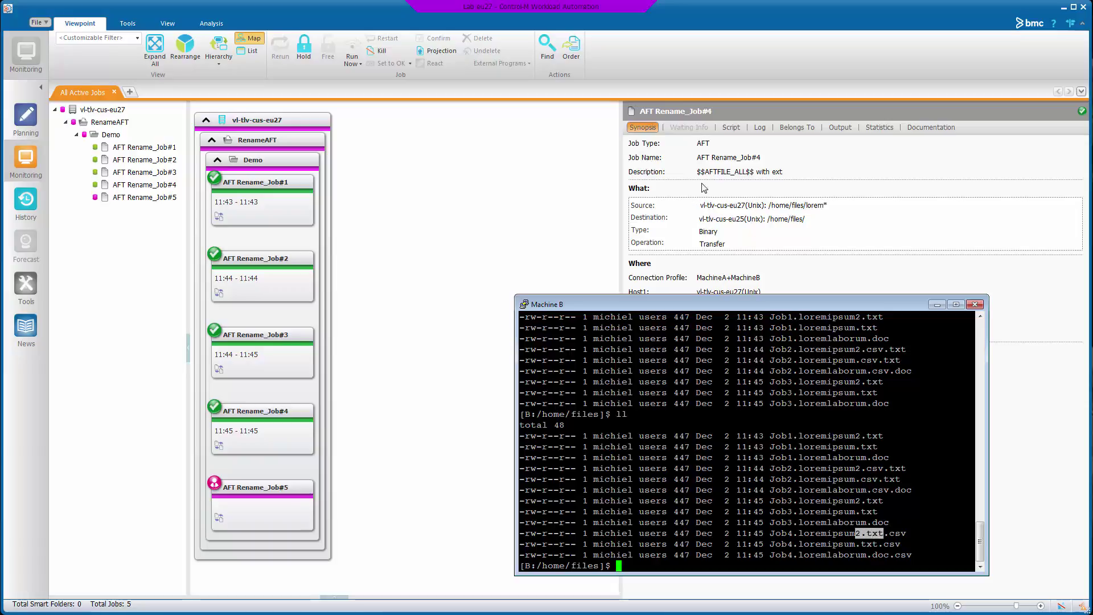
Compare the description of AFT Rename_Job#4 with that of AFT Rename_Job#2 to see which AFT file variable each uses.
left_click_drag(697, 171, 783, 172)
left_click(746, 174)
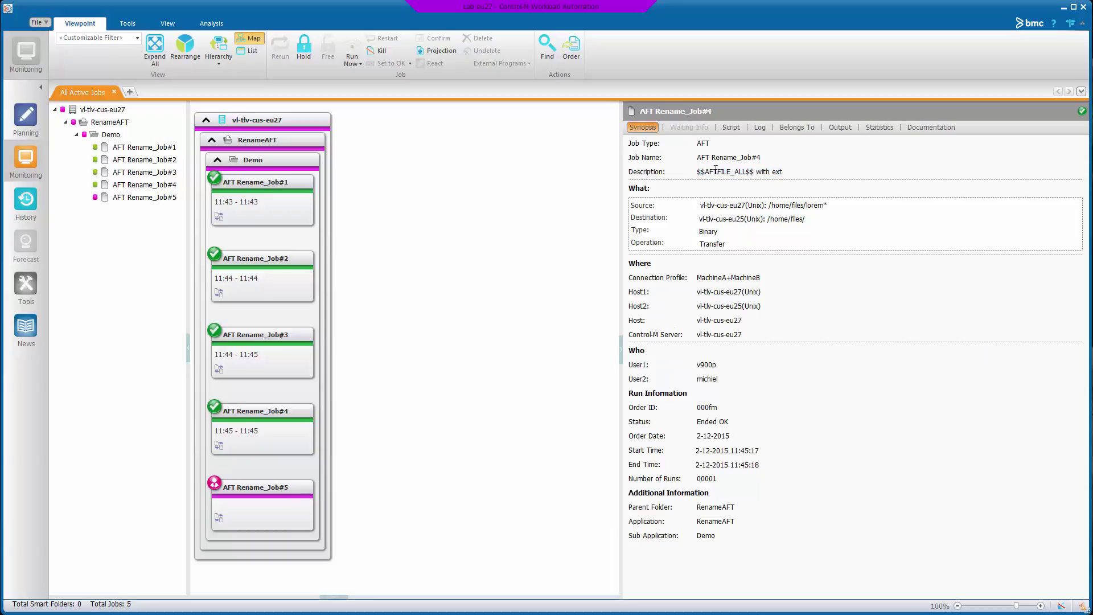
left_click(277, 279)
triple_click(710, 172)
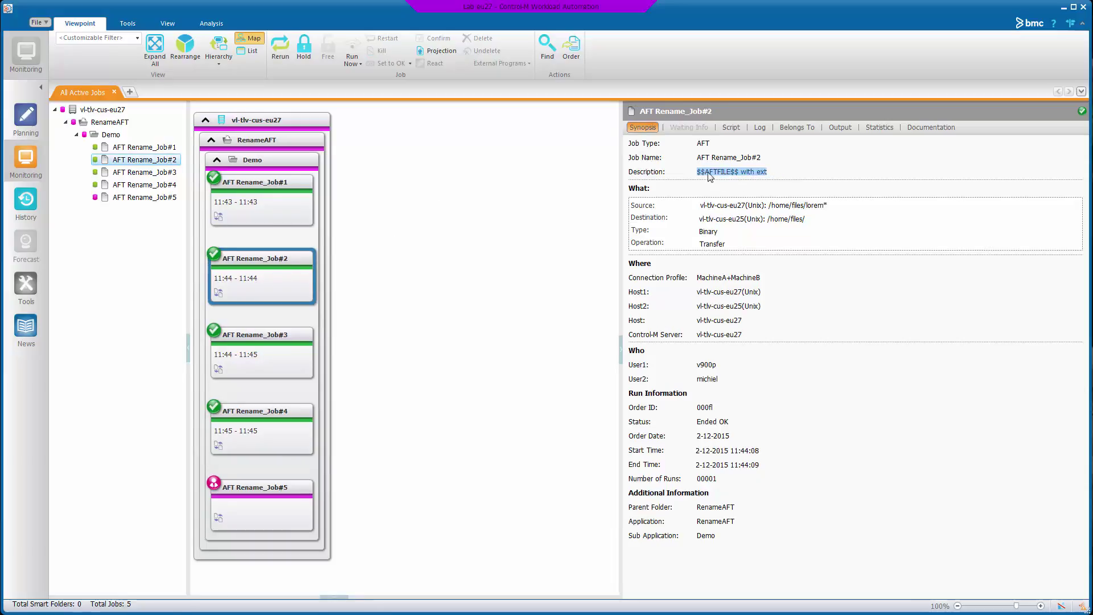
Confirm AFT Rename_Job#5 and list /home/files on Machine B with ll to examine the name and extension order of its files.
left_click(254, 505)
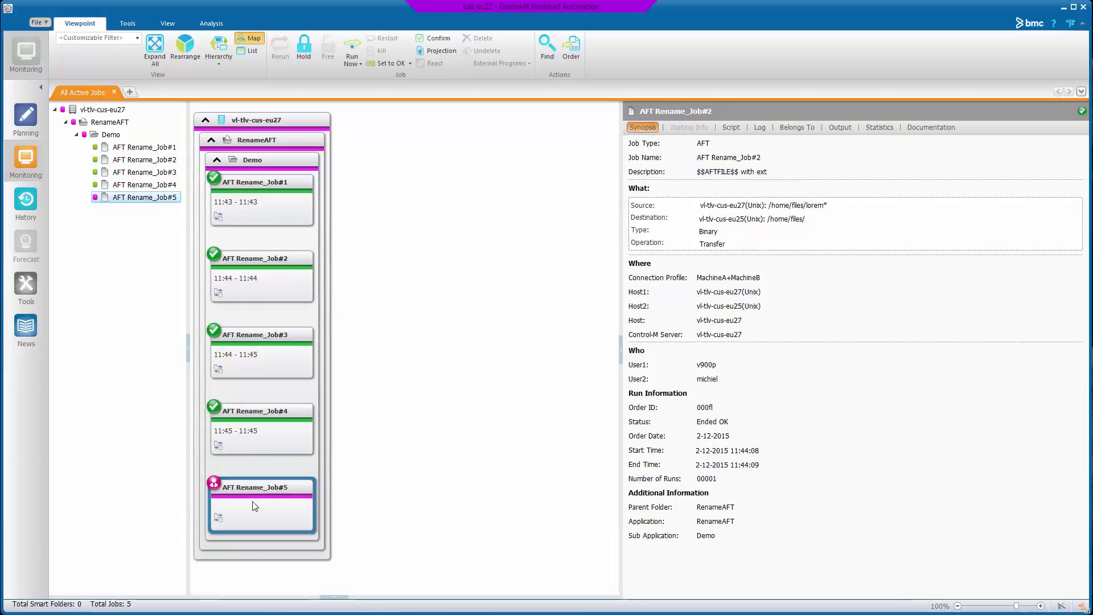
right_click(256, 488)
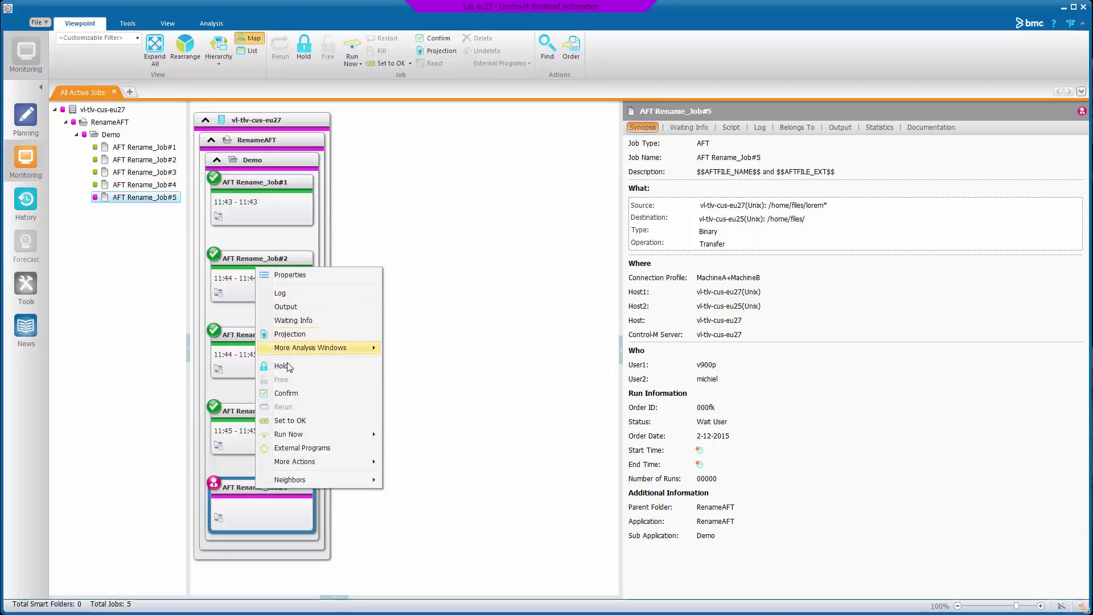
left_click(296, 393)
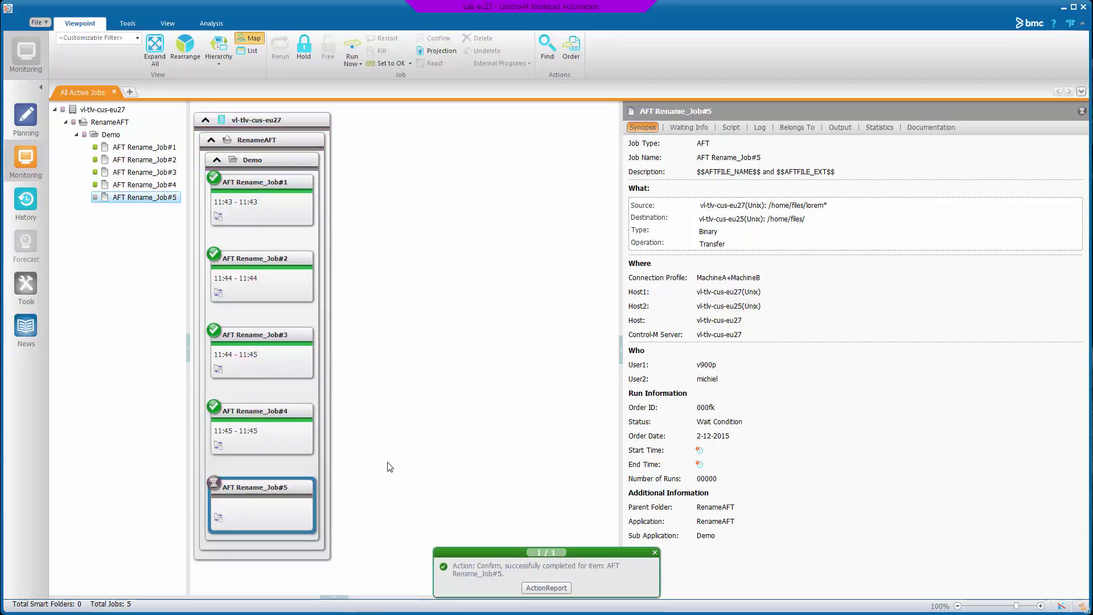
key("alt+Tab")
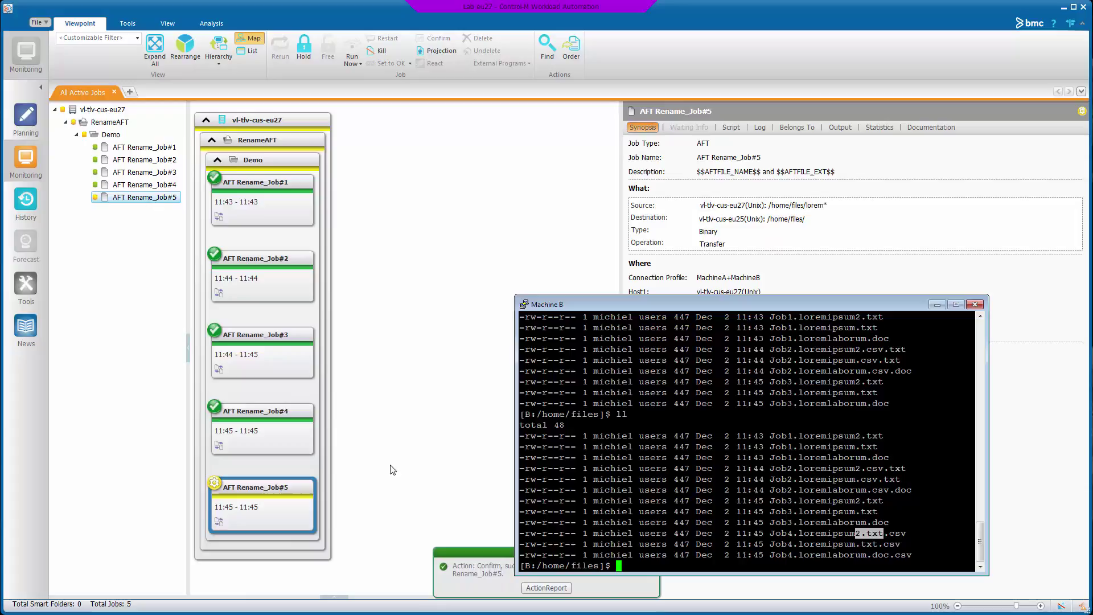
type("ll")
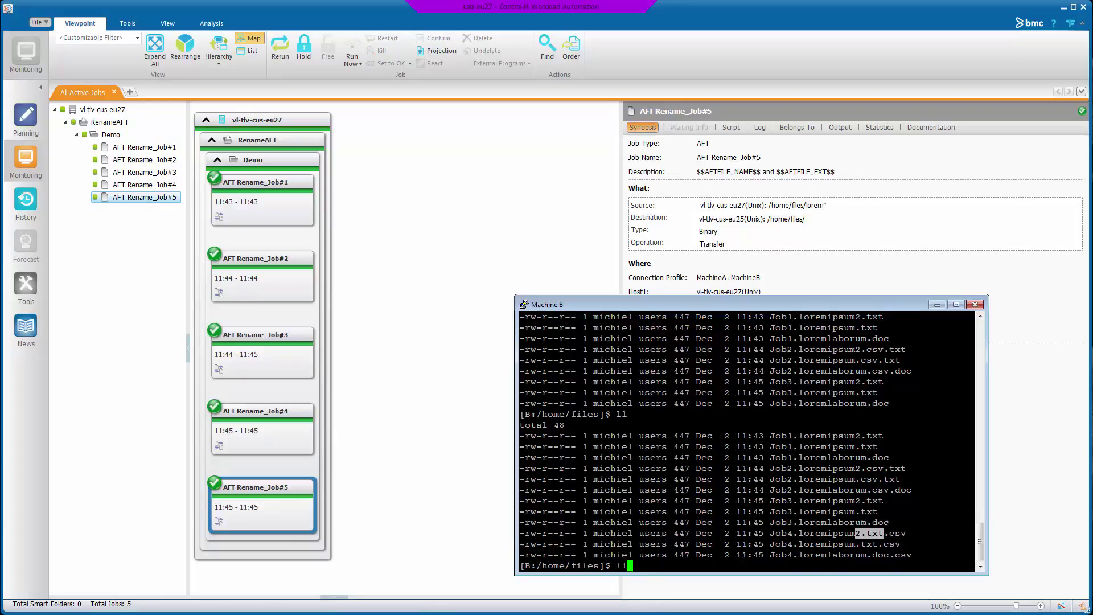
key("Return")
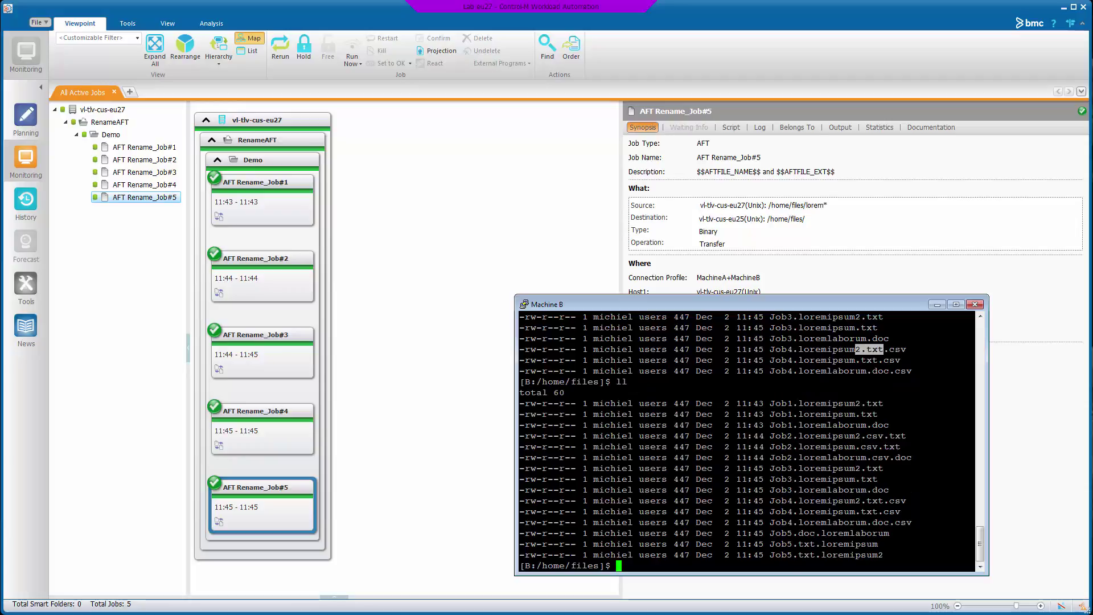
double_click(833, 532)
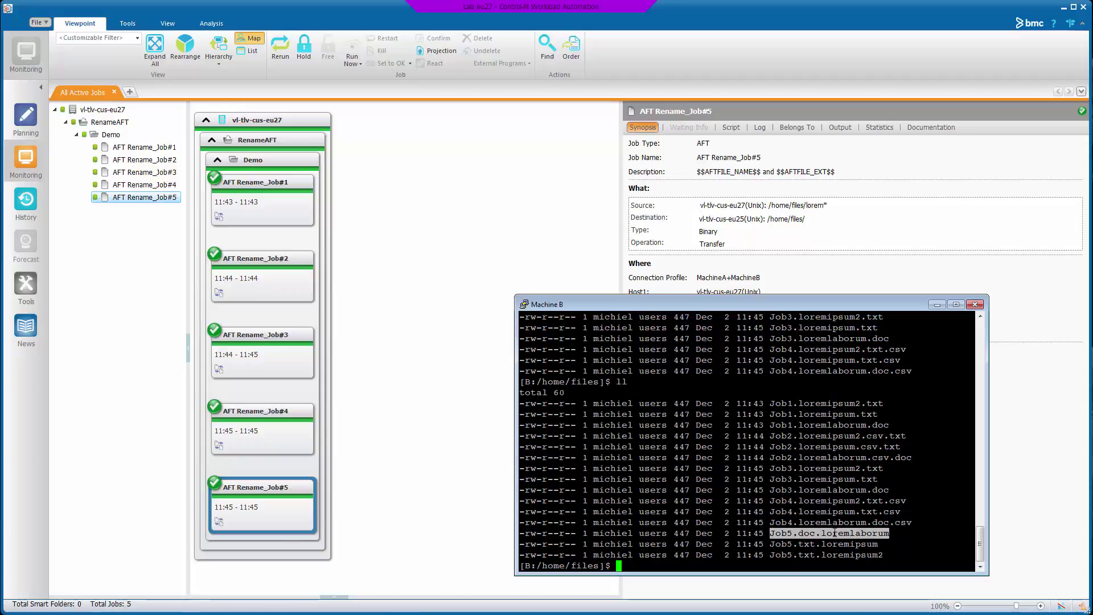